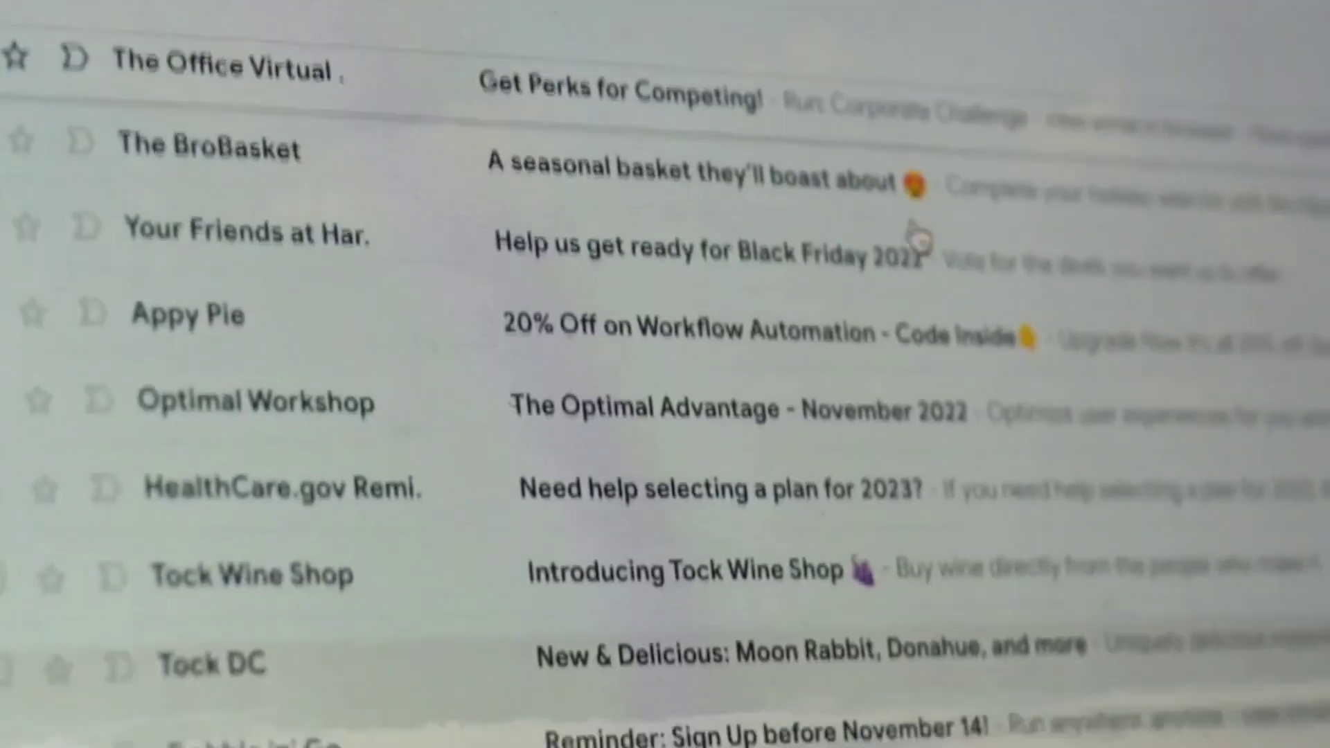
Scroll down the Email Protection page to the extension-required notice with Add to Vivaldi
scroll(918, 239, down, 2)
scroll(918, 239, down, 2)
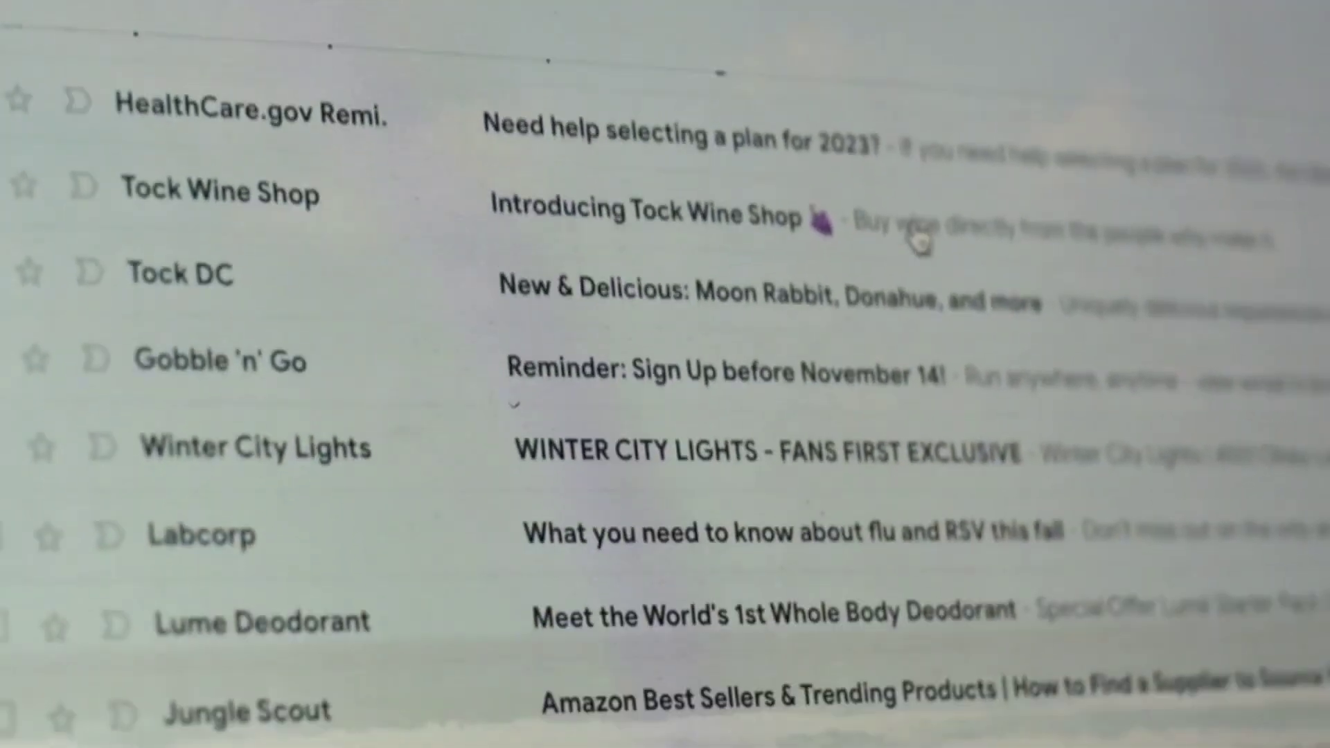
scroll(919, 239, down, 2)
scroll(918, 240, down, 2)
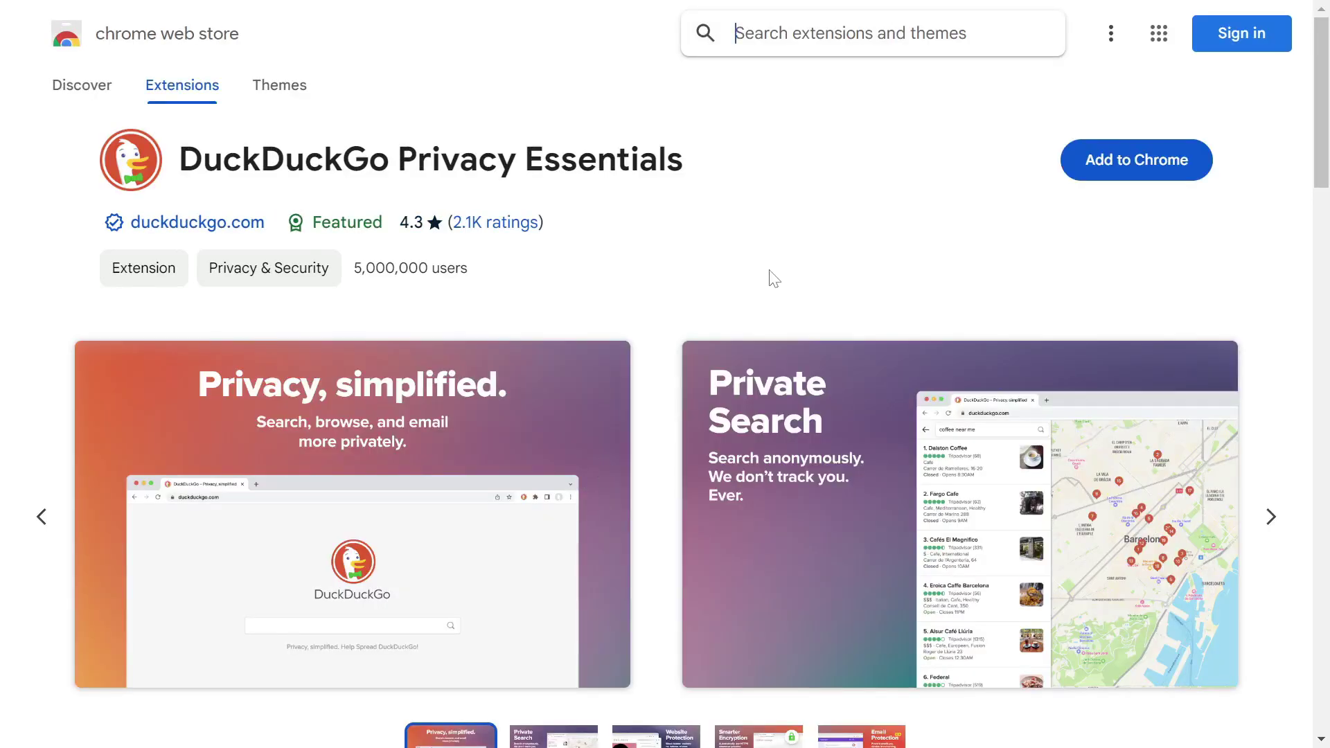
Add DuckDuckGo Privacy Essentials to Chrome from its Web Store listing and confirm
click(1124, 160)
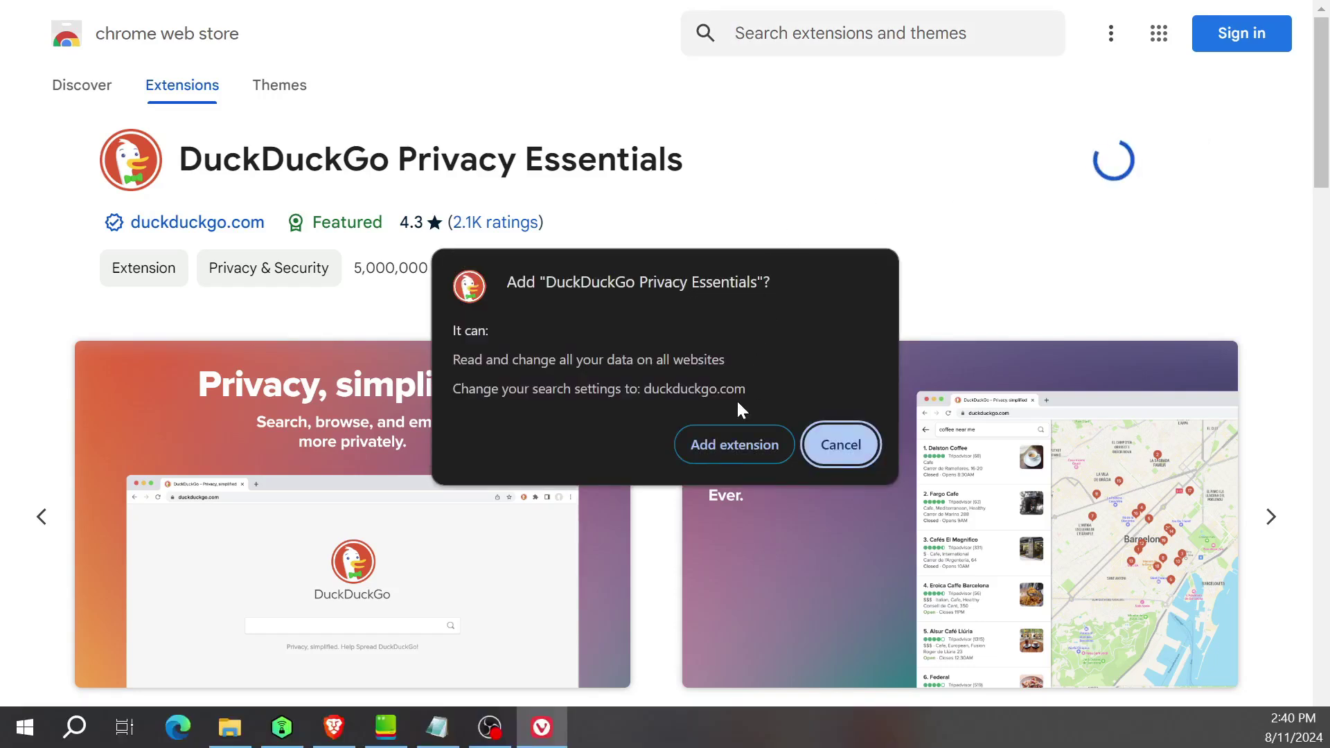
click(712, 443)
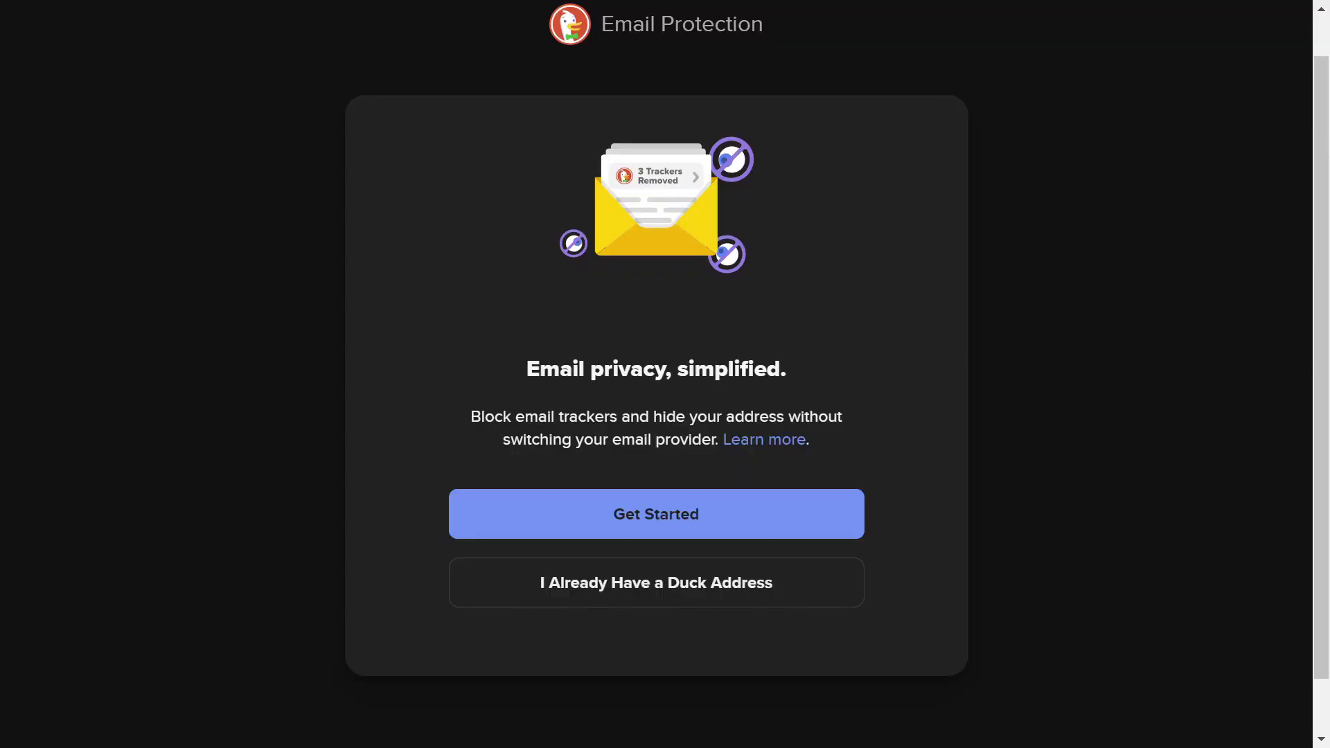
Begin Email Protection signup, read through the Privacy Policy and accept the terms
click(623, 517)
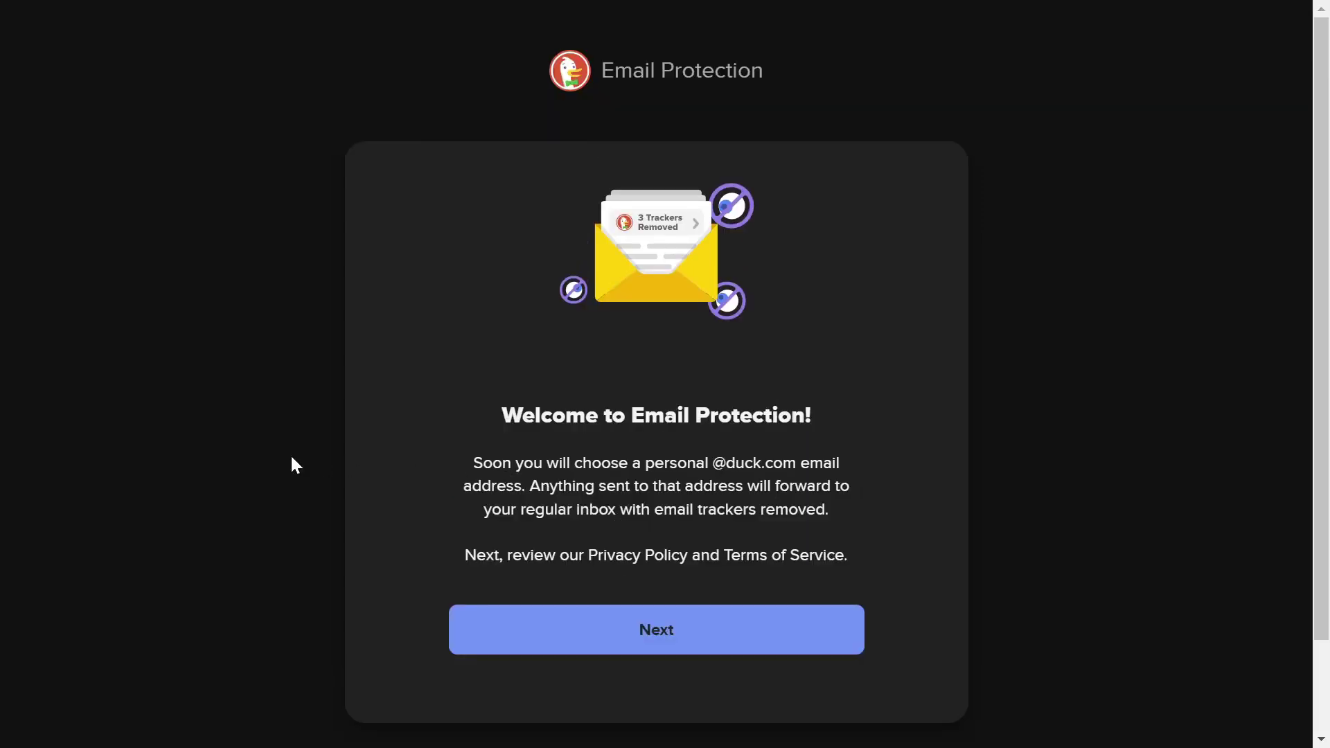
click(709, 626)
scroll(375, 316, down, 3)
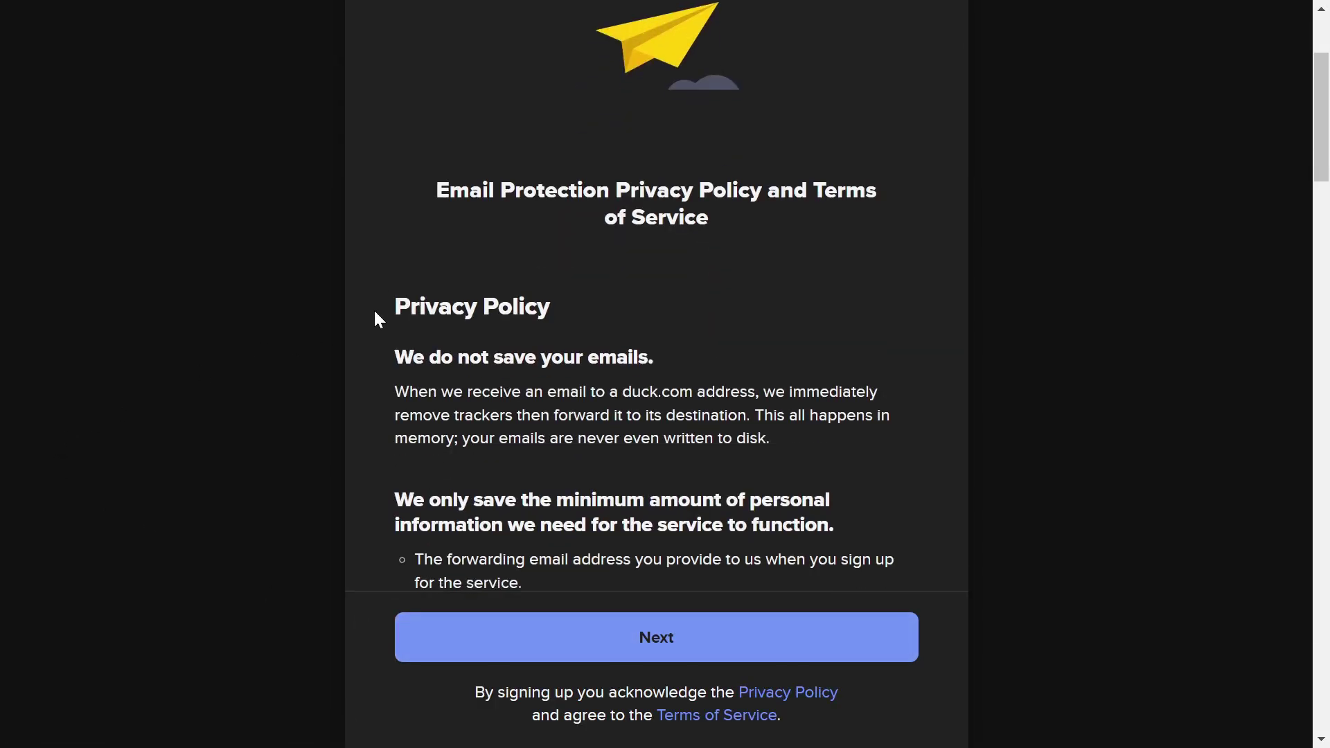
scroll(375, 315, down, 2)
scroll(375, 315, down, 3)
scroll(375, 315, down, 3)
scroll(374, 318, down, 3)
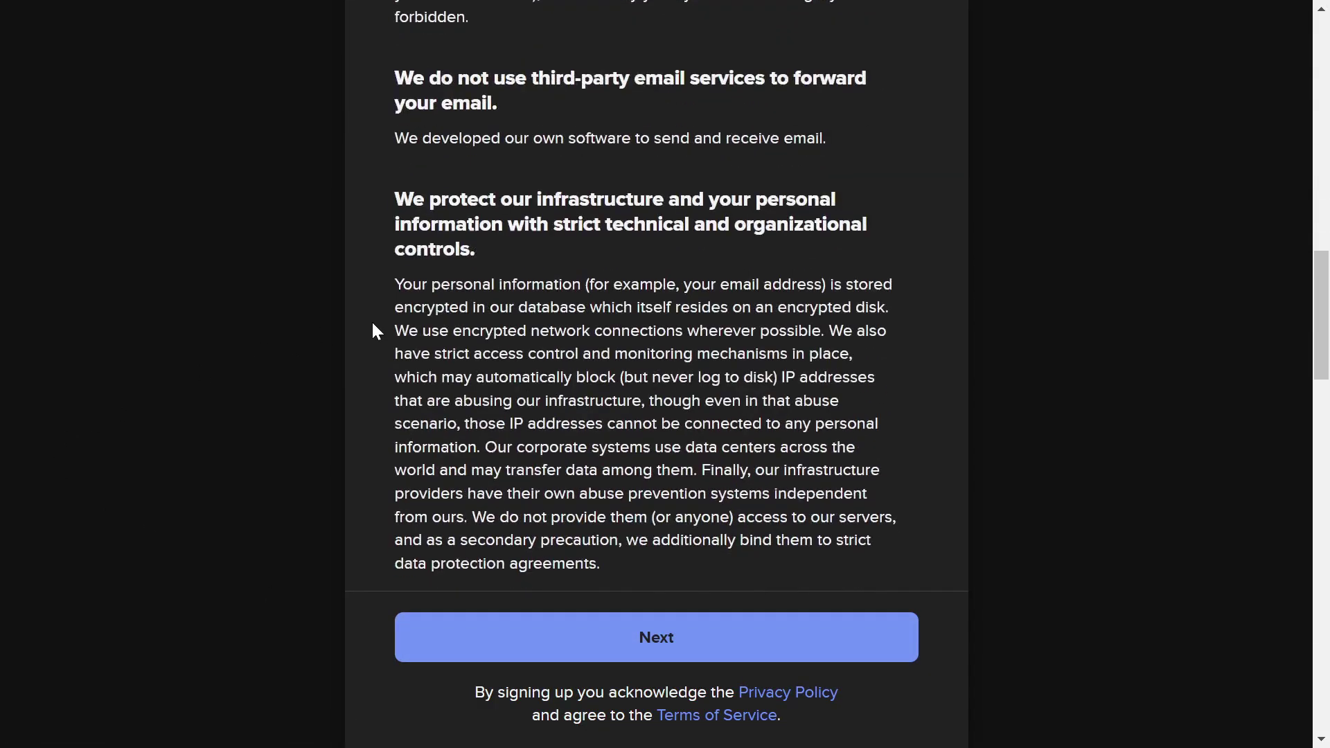
scroll(373, 322, down, 3)
scroll(373, 327, down, 3)
scroll(373, 332, down, 3)
scroll(373, 332, down, 1)
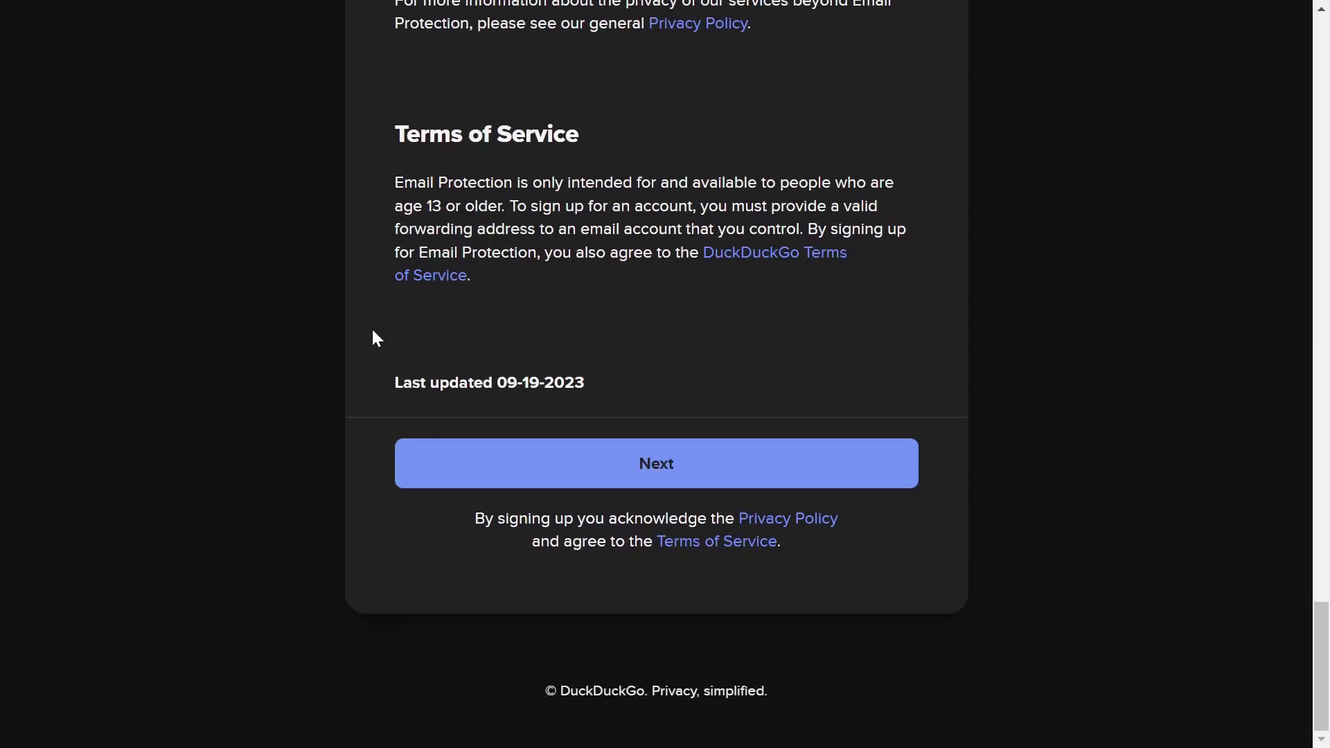
click(664, 467)
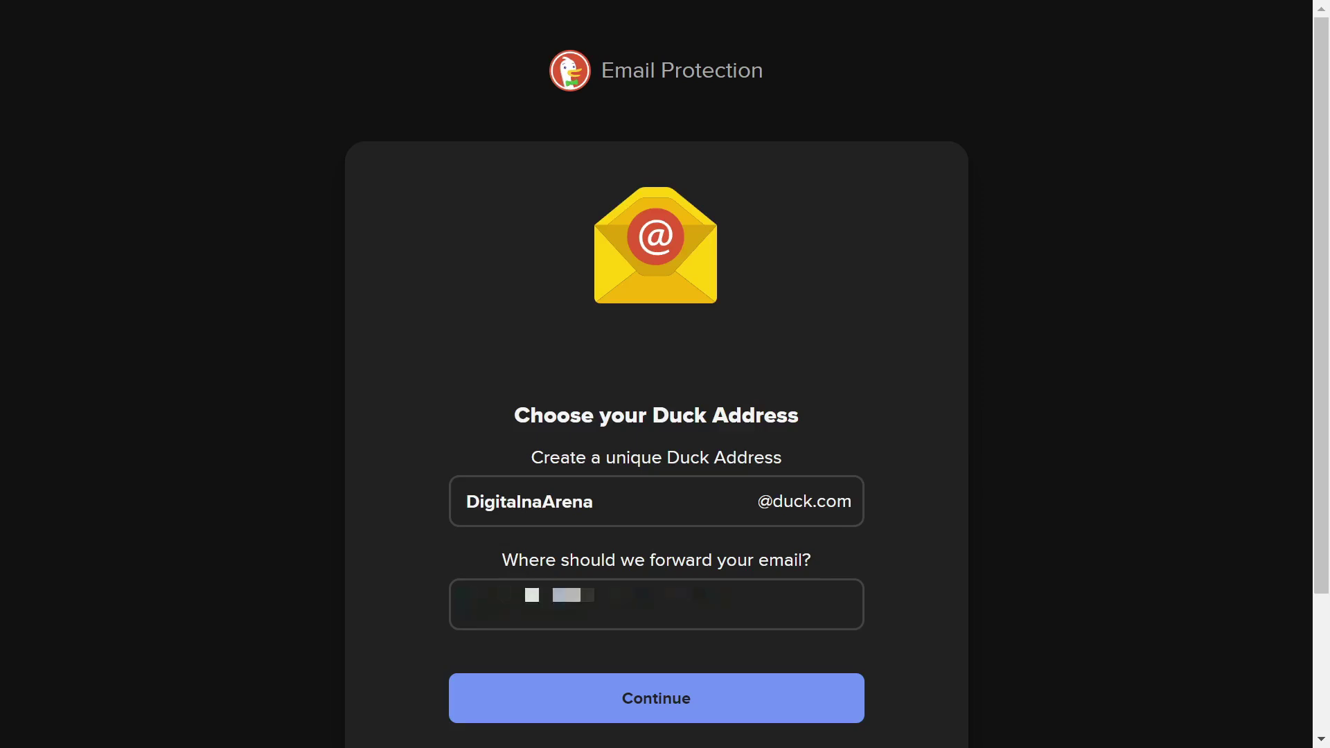
Submit DigitalnaArena as the Duck Address with its forwarding email and confirm both
click(624, 693)
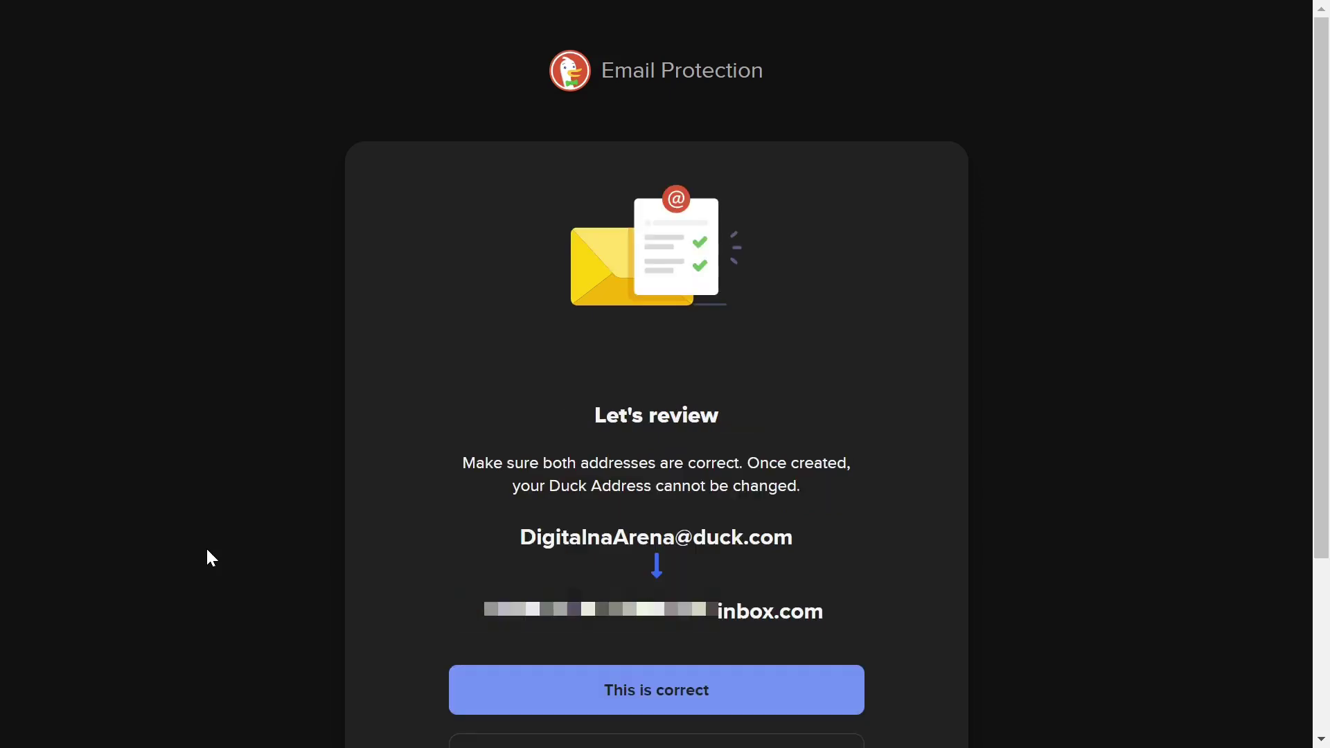
drag(1320, 251, 1322, 338)
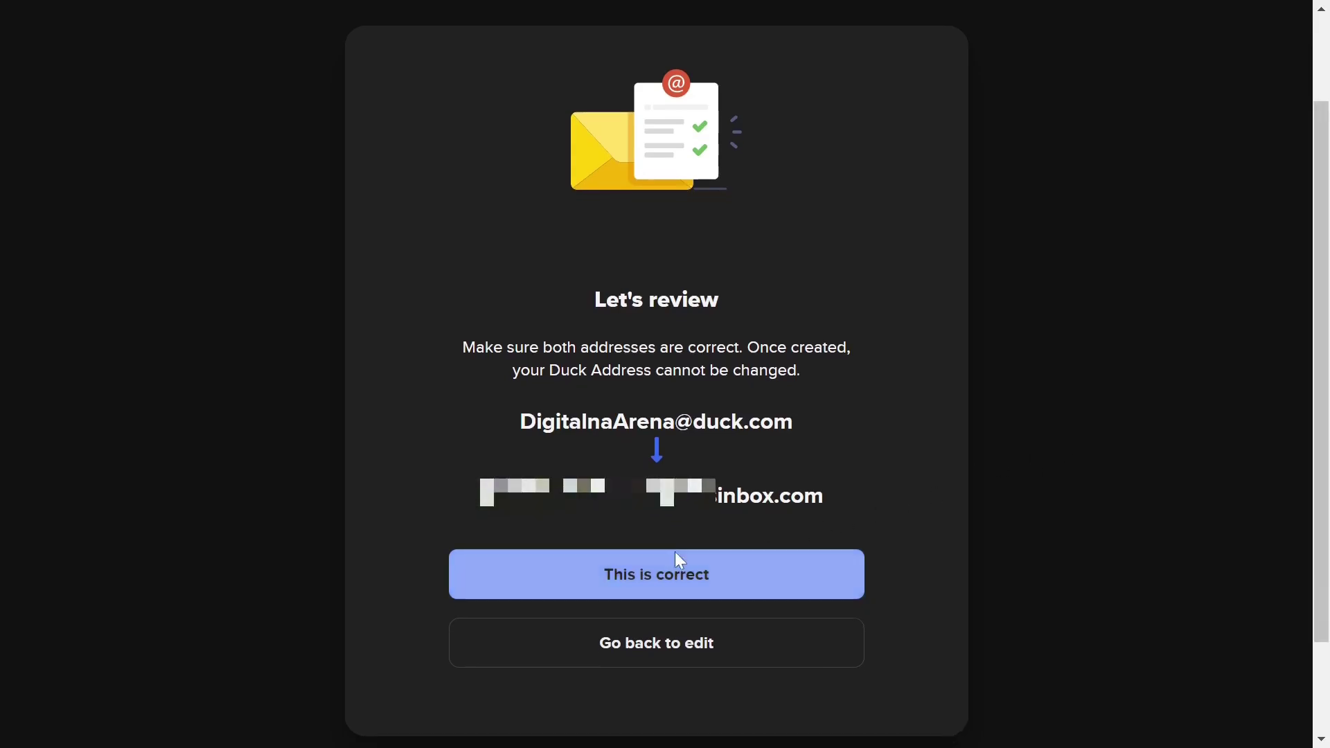
click(646, 577)
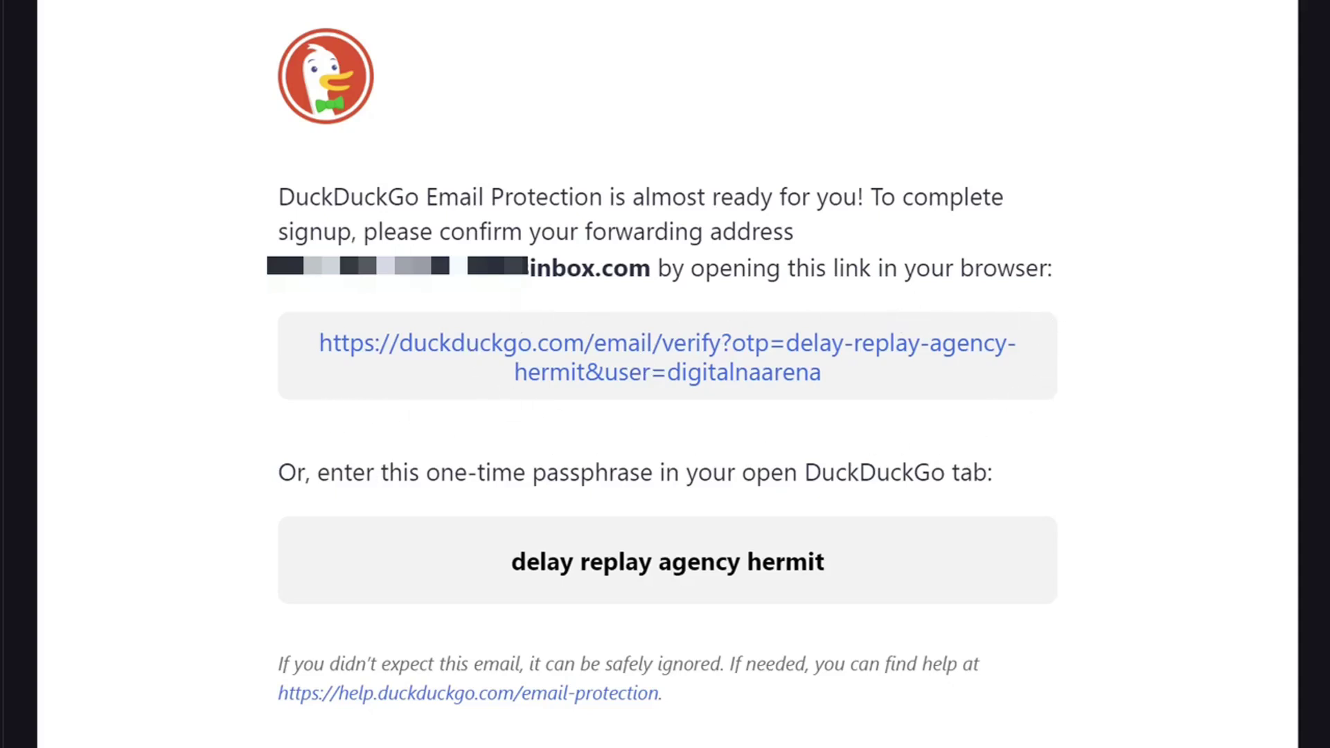
Copy the emailed one-time passphrase into the passphrase field and complete signup
drag(510, 561, 837, 561)
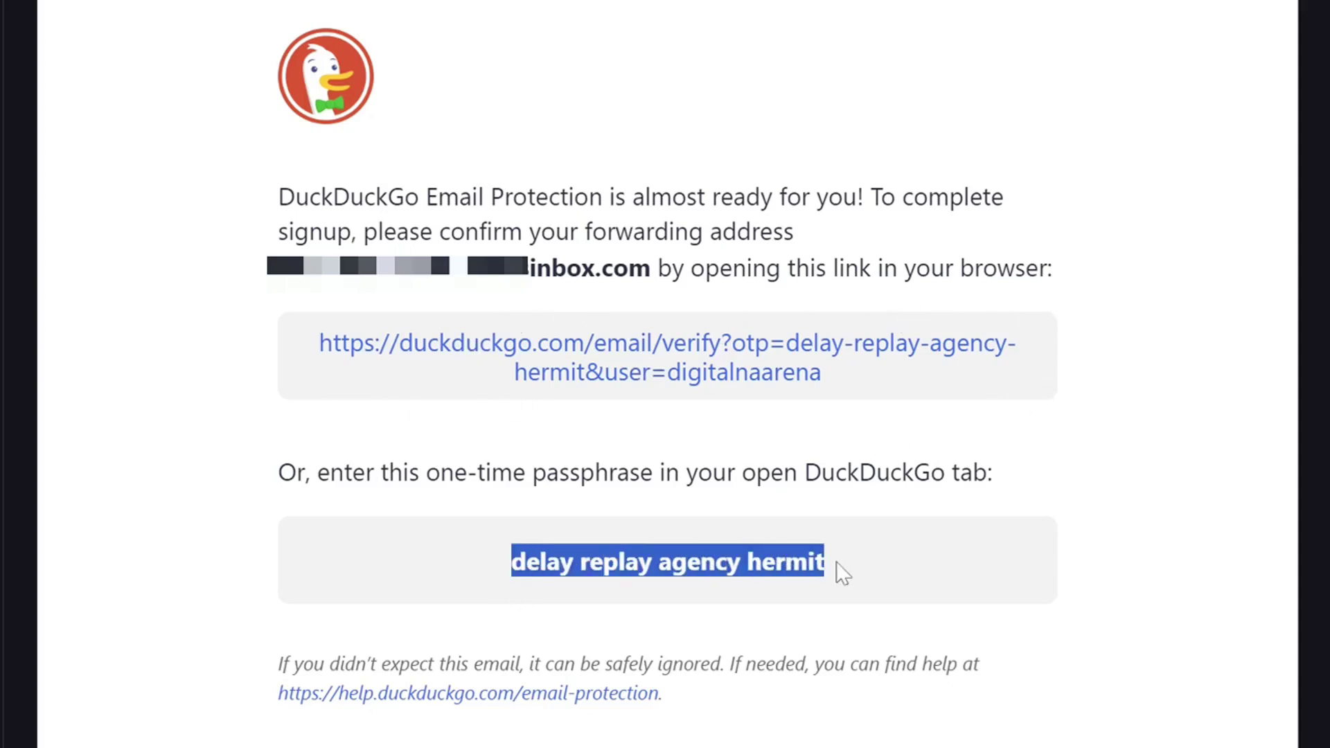
right_click(780, 552)
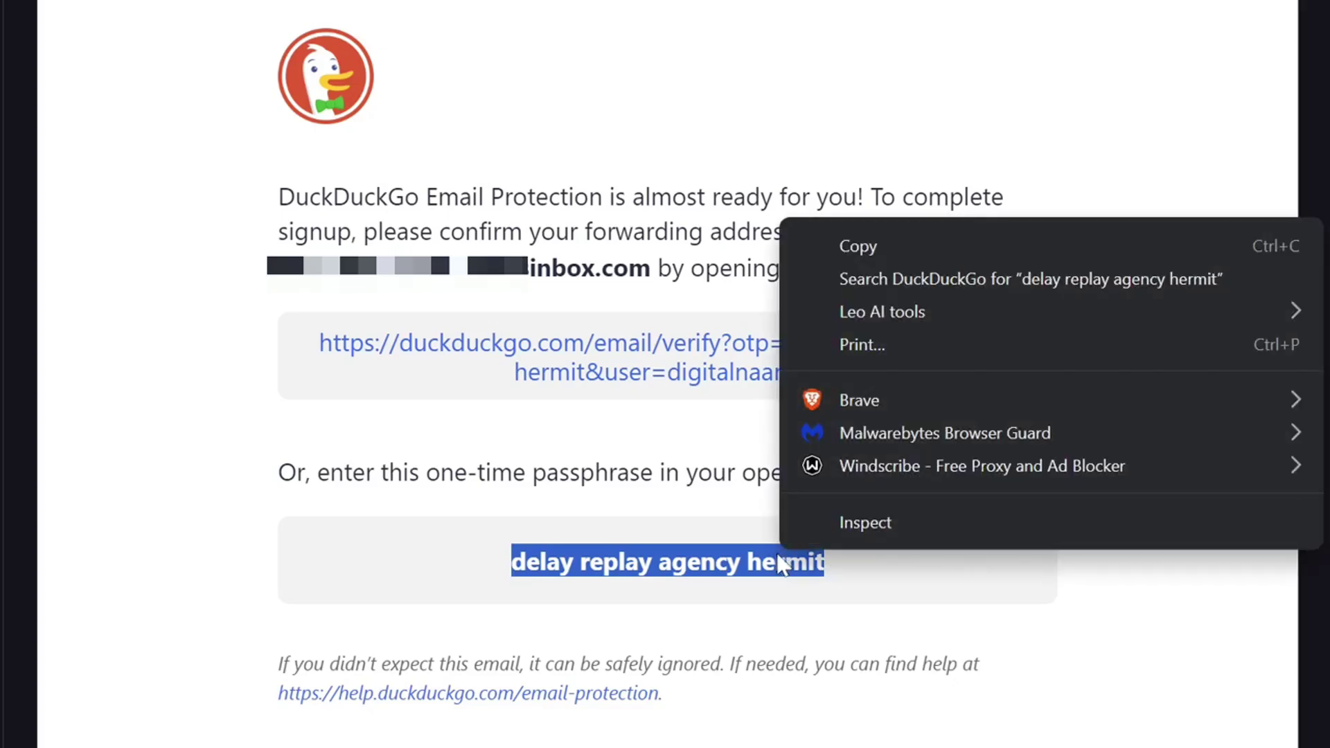
click(851, 248)
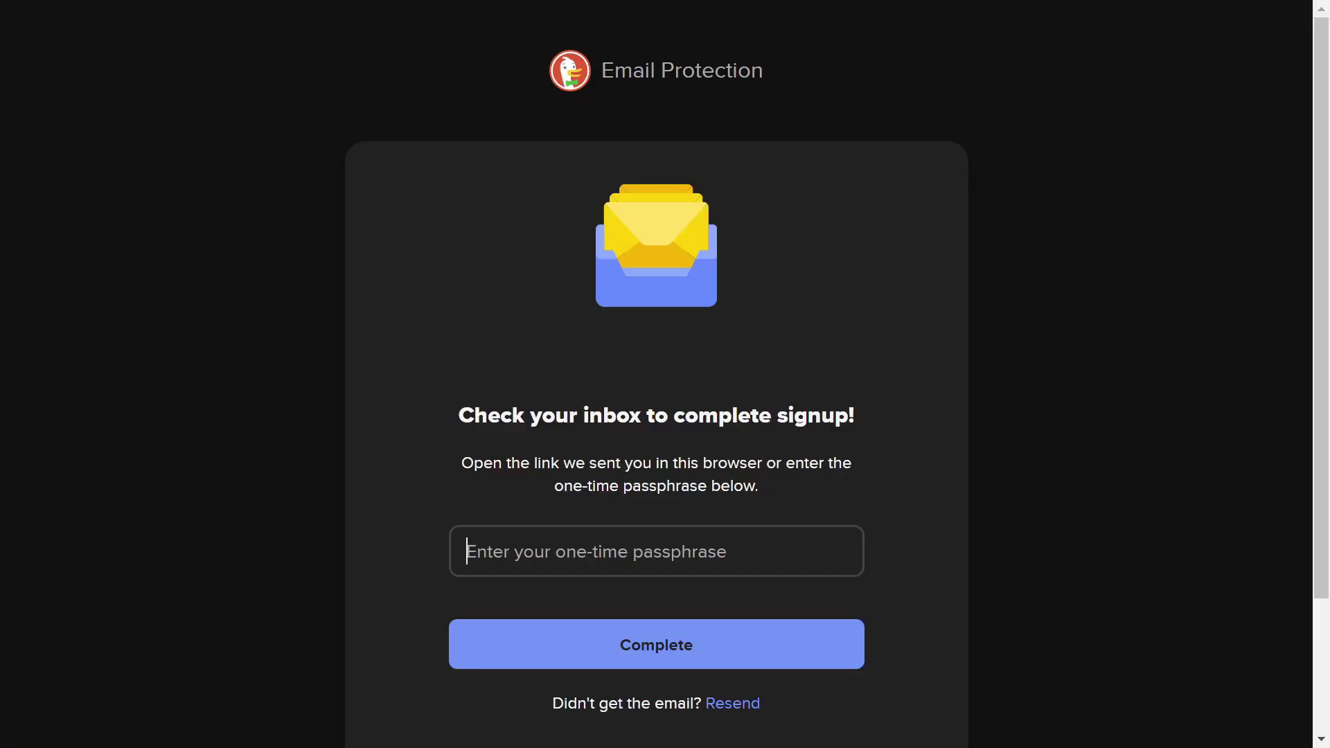
right_click(506, 537)
click(560, 252)
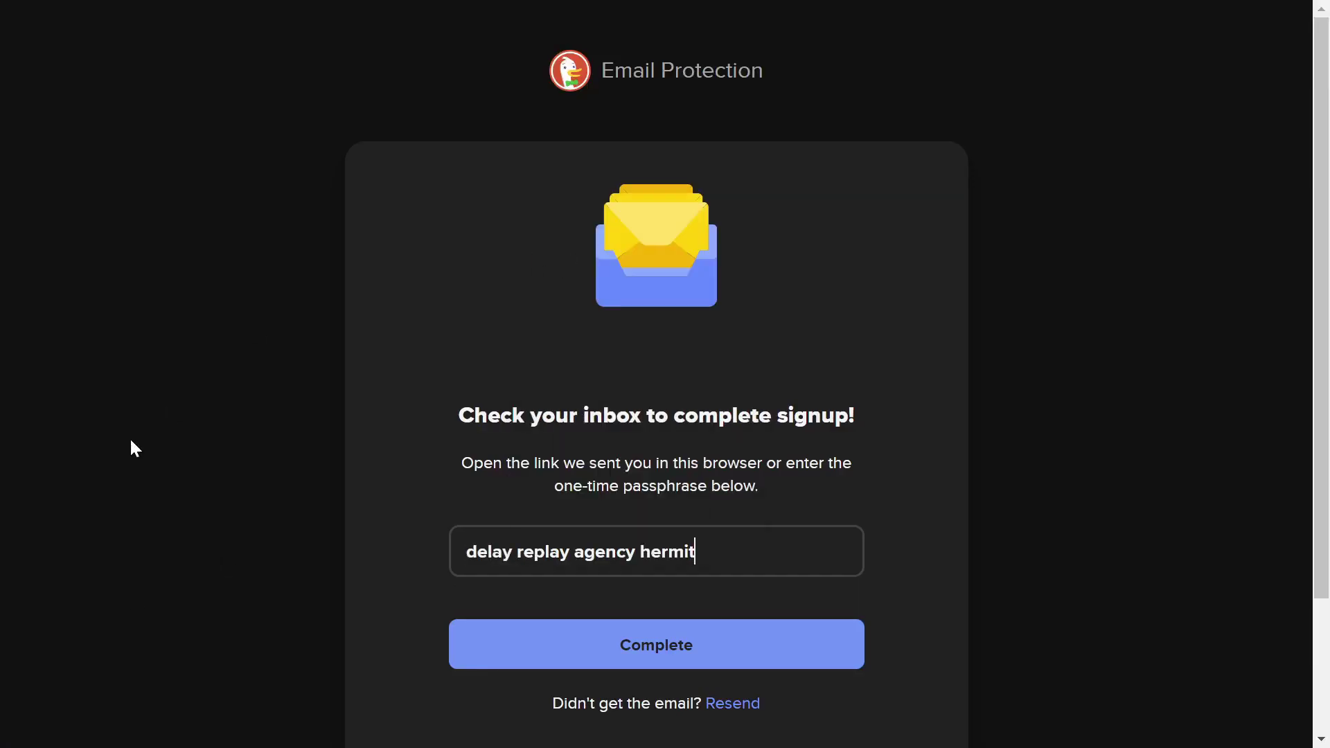
click(619, 645)
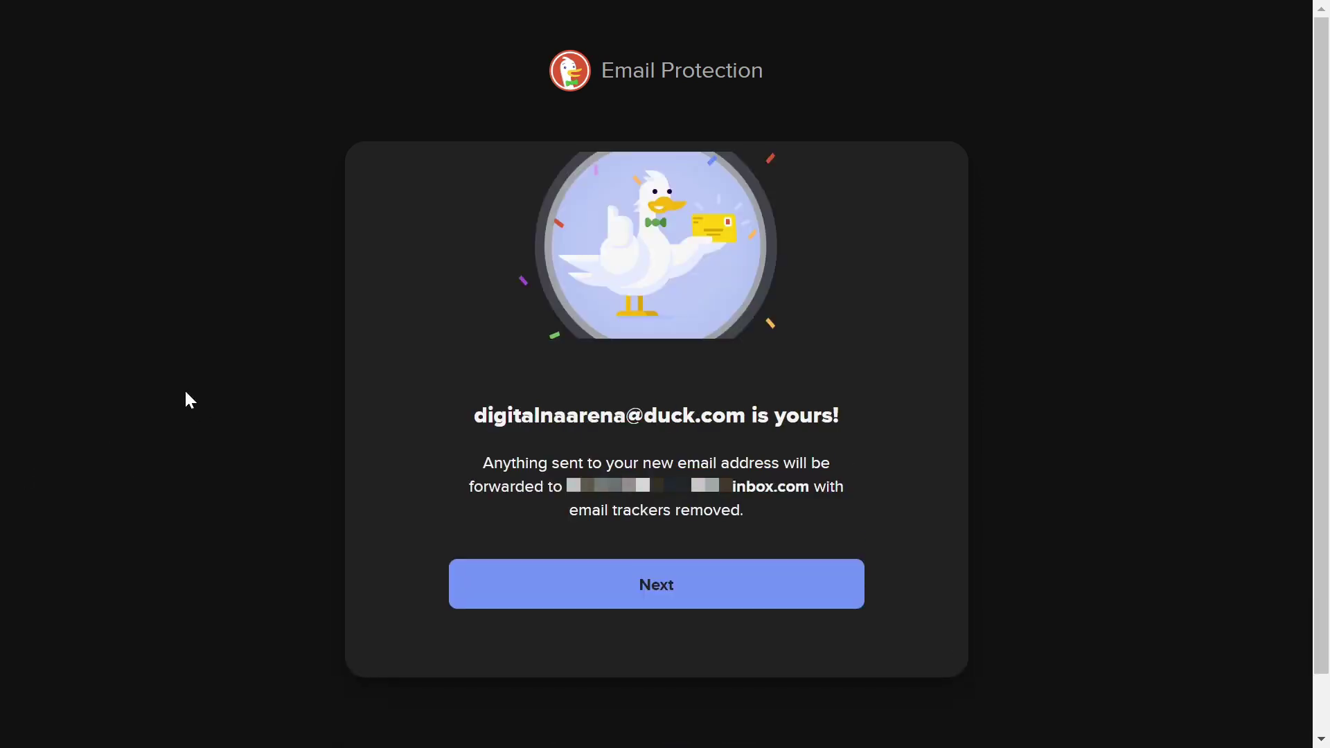
Finish onboarding to reach the Private Duck Address Generator on the autofill dashboard
click(641, 584)
click(606, 666)
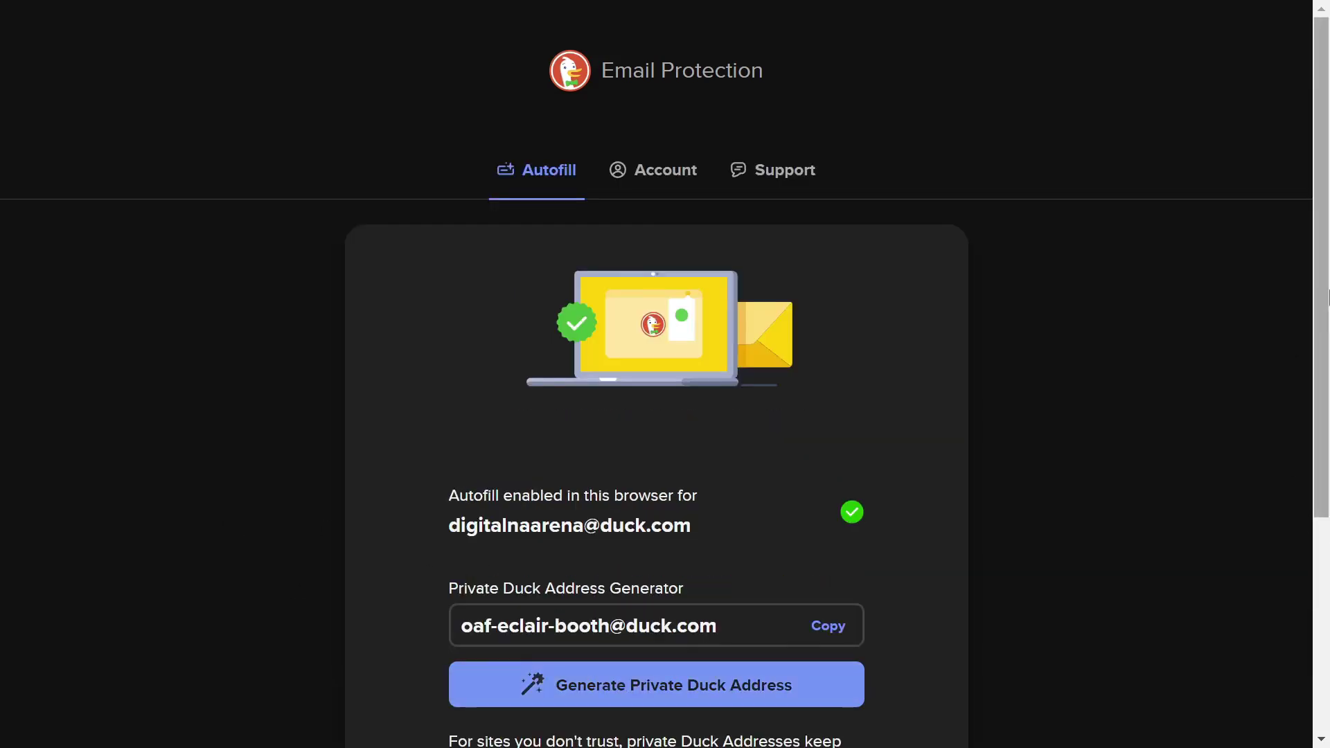
drag(1328, 294, 1328, 330)
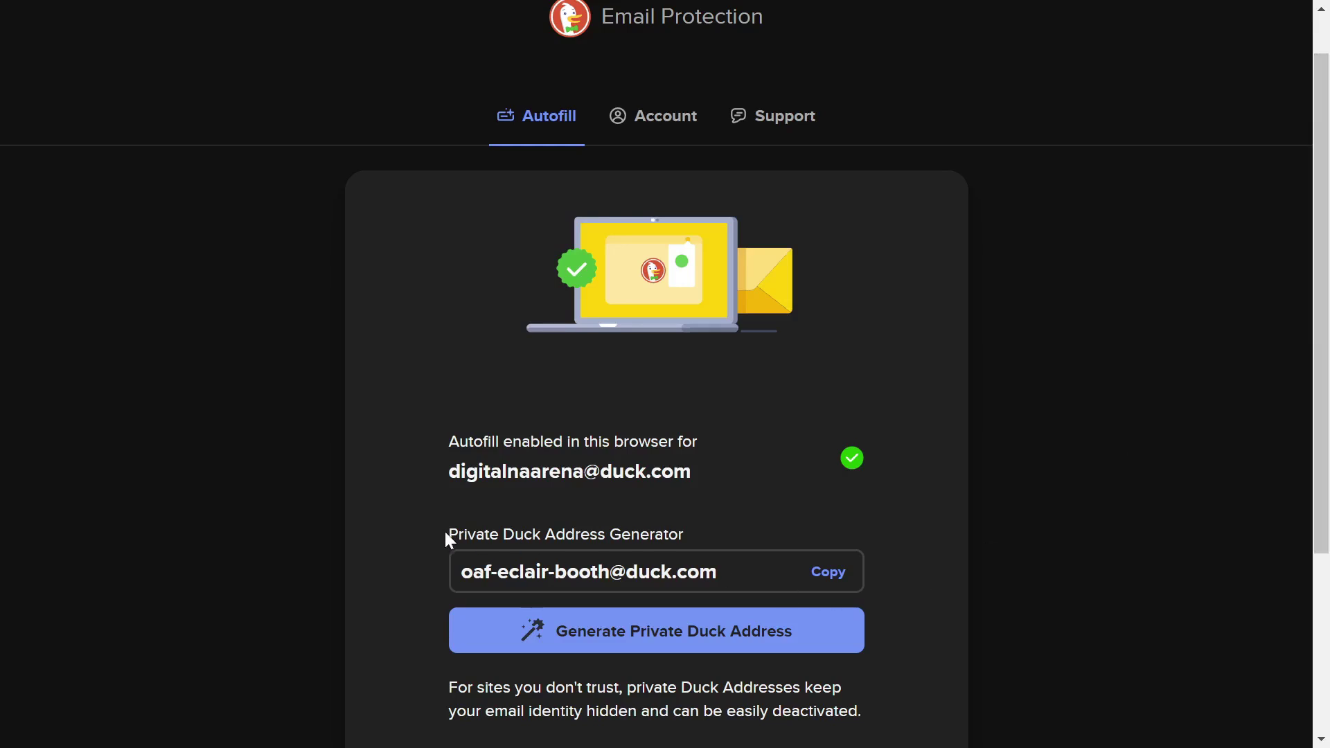
drag(447, 534, 668, 538)
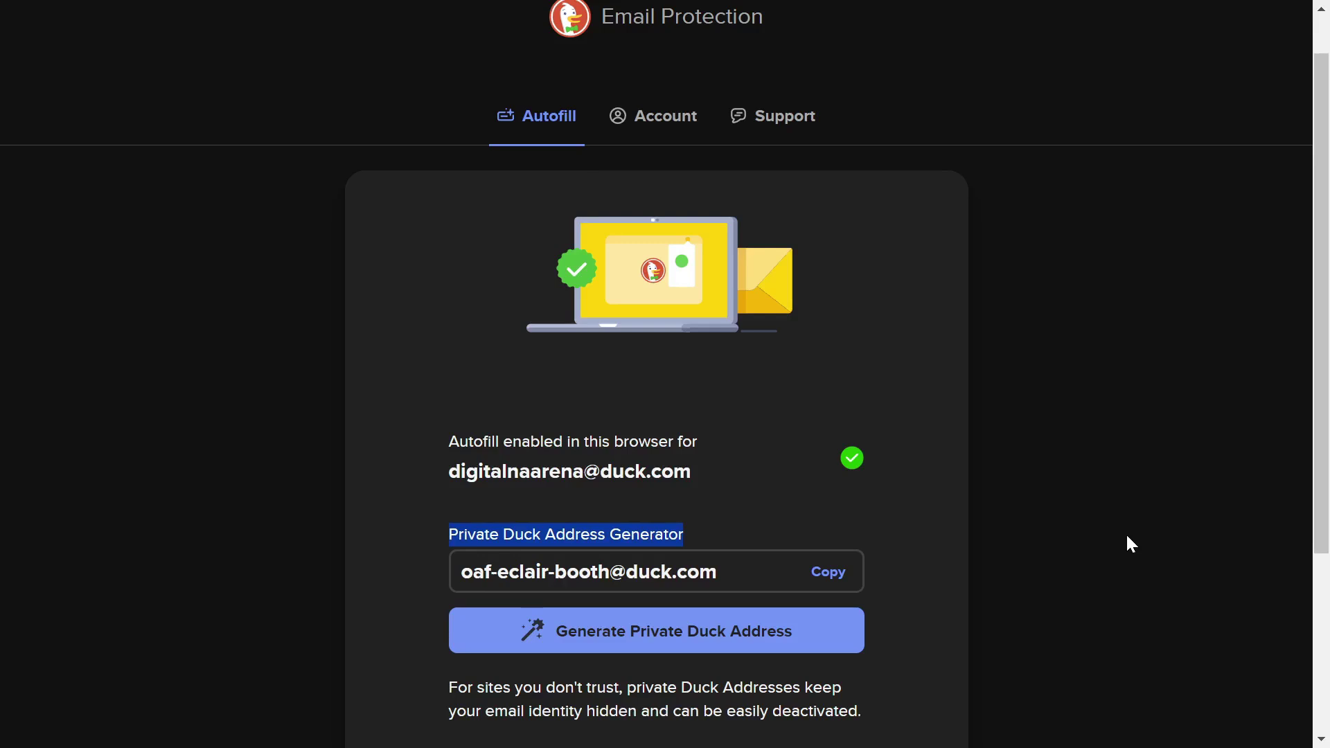
click(917, 520)
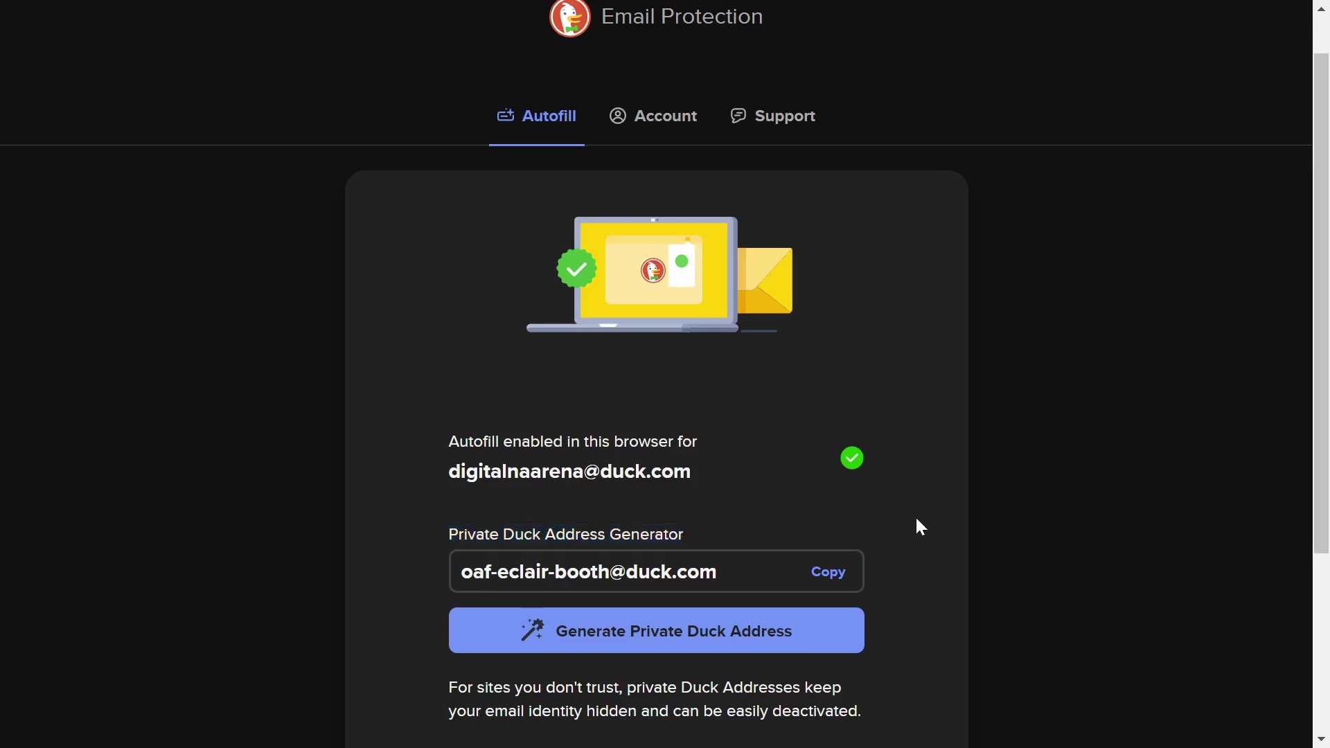
Generate three private Duck Addresses, copying the first, then go to account settings
click(601, 637)
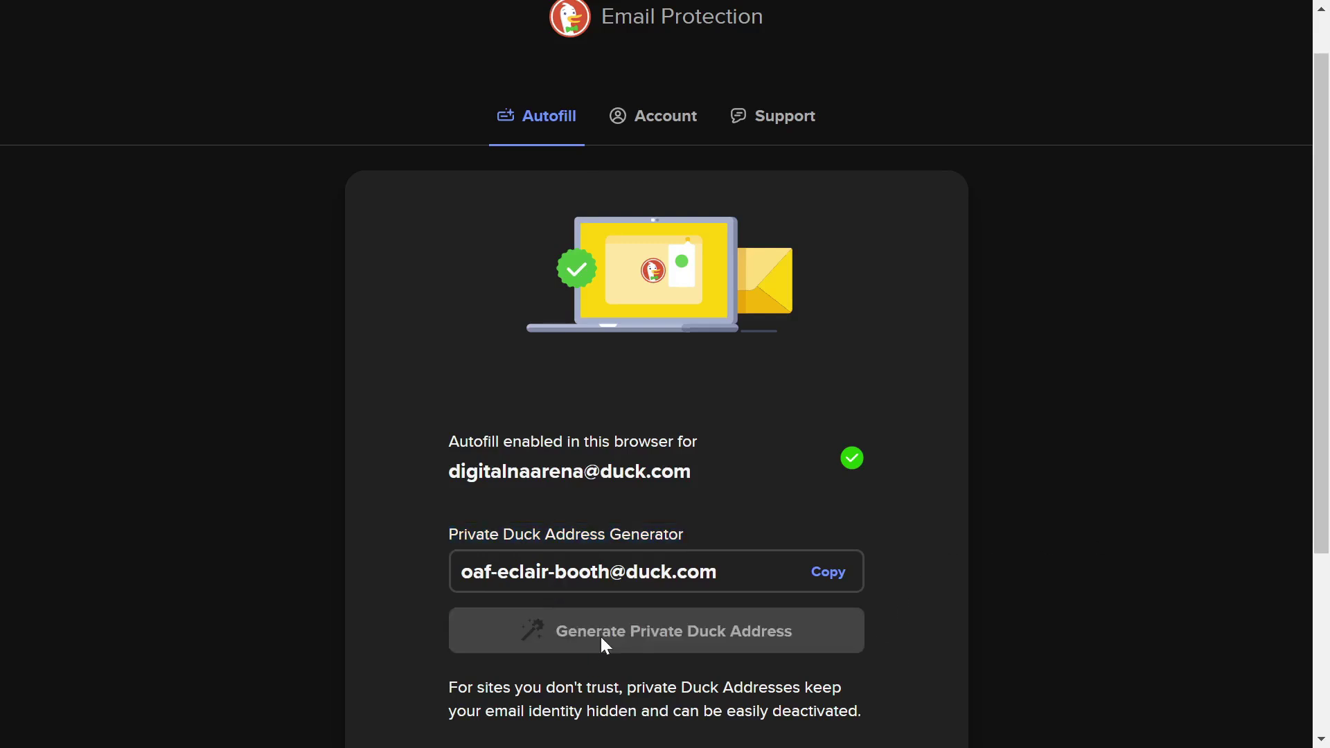
click(837, 573)
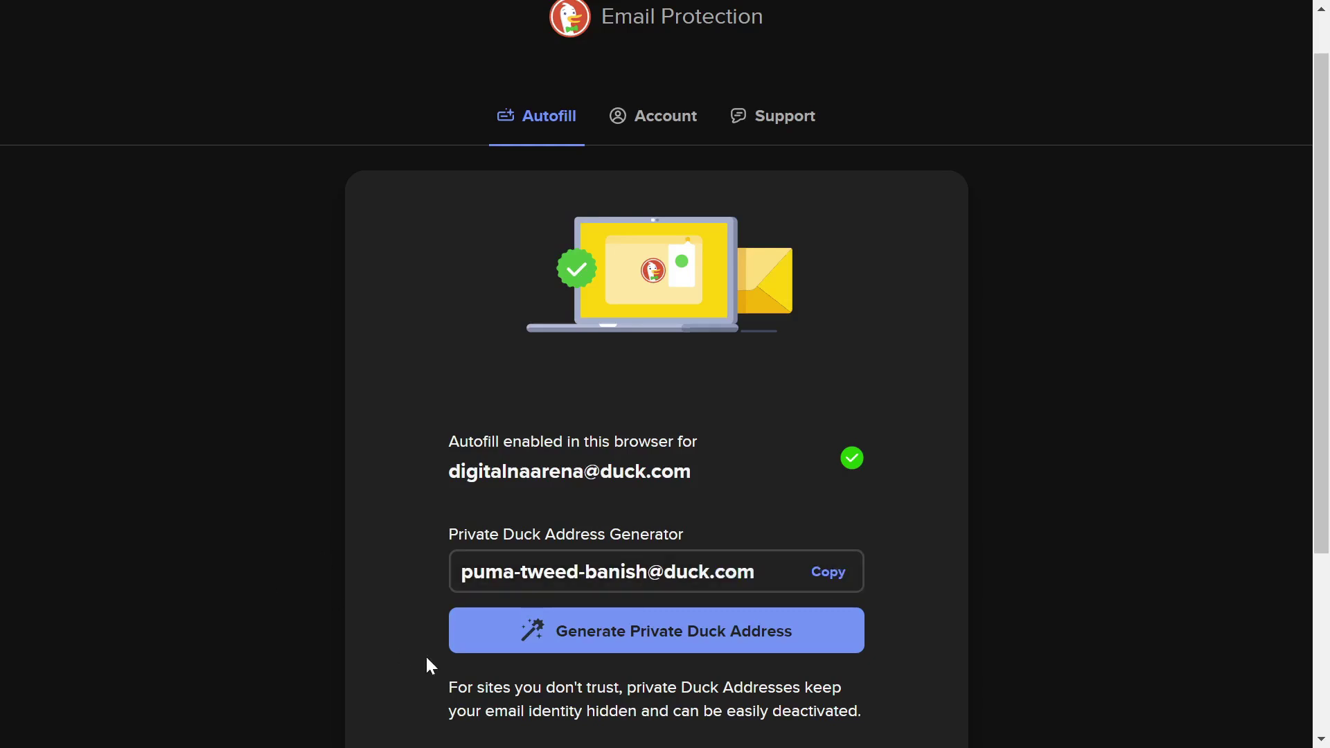
click(676, 632)
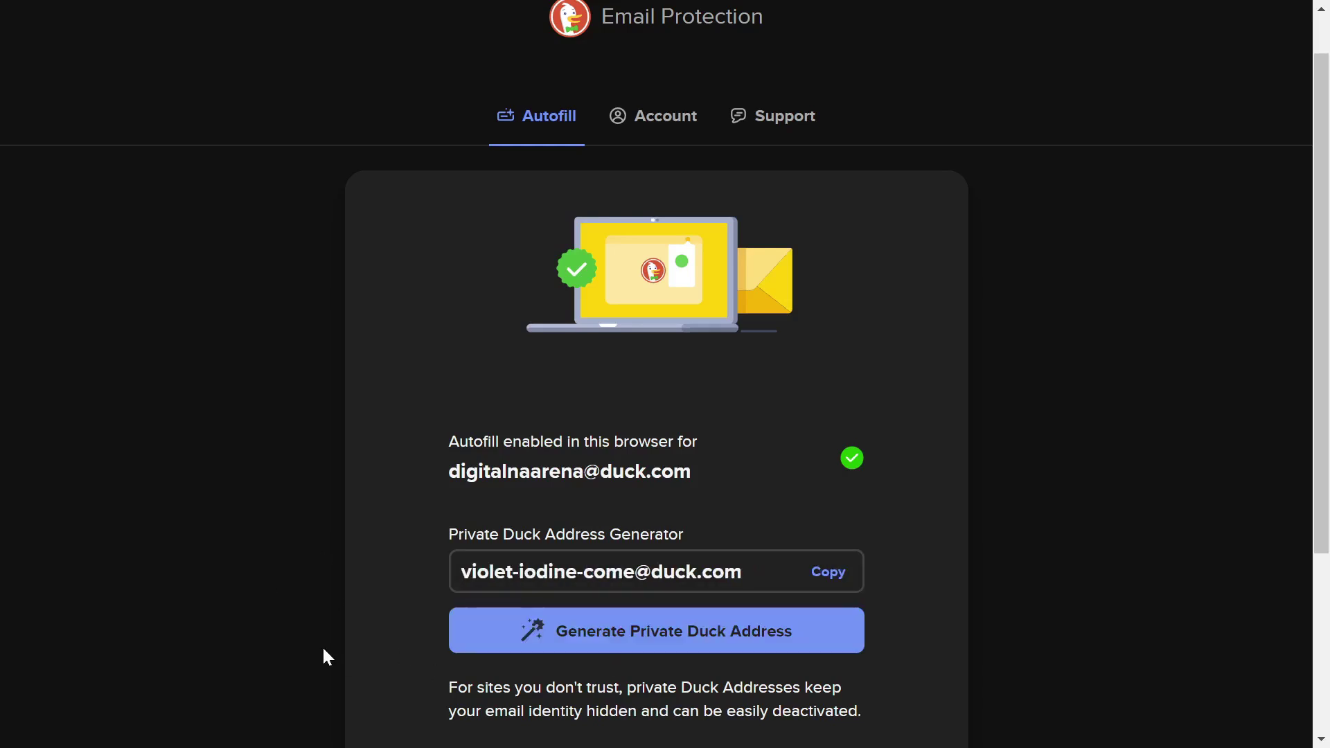
click(635, 641)
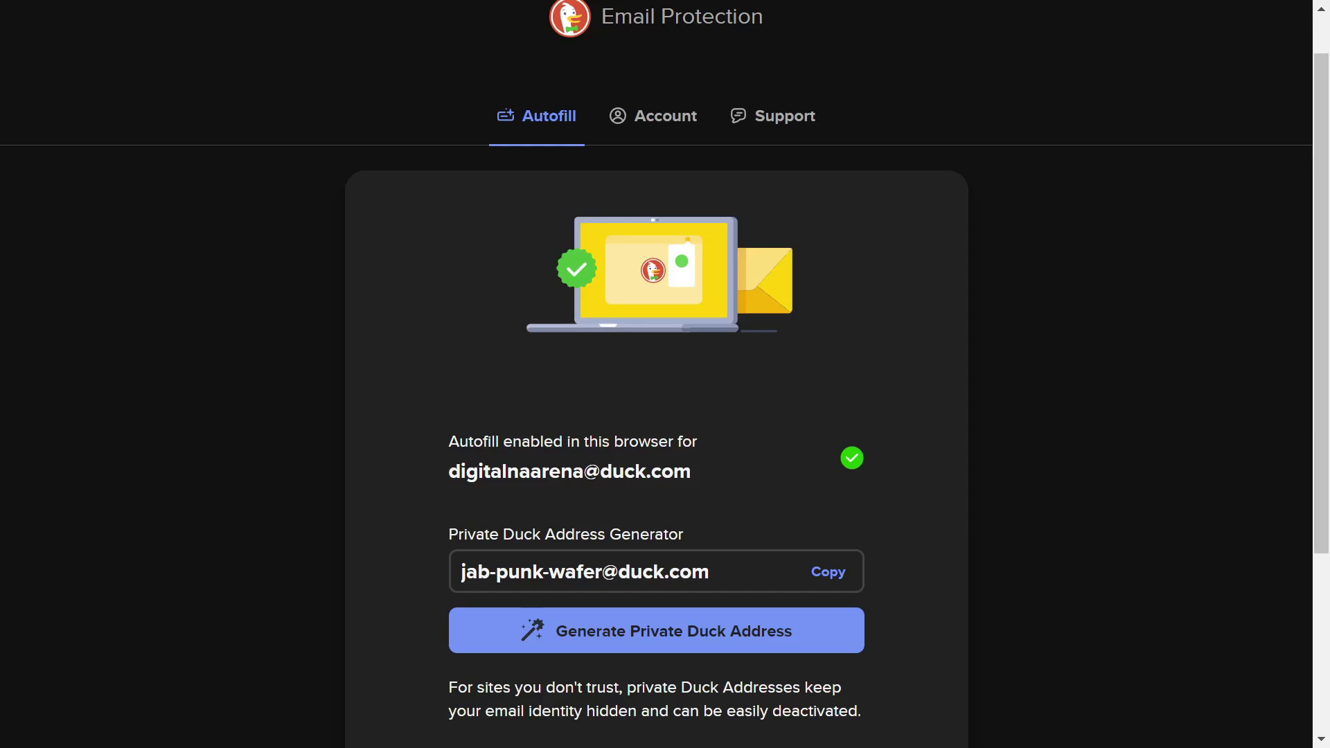
click(654, 124)
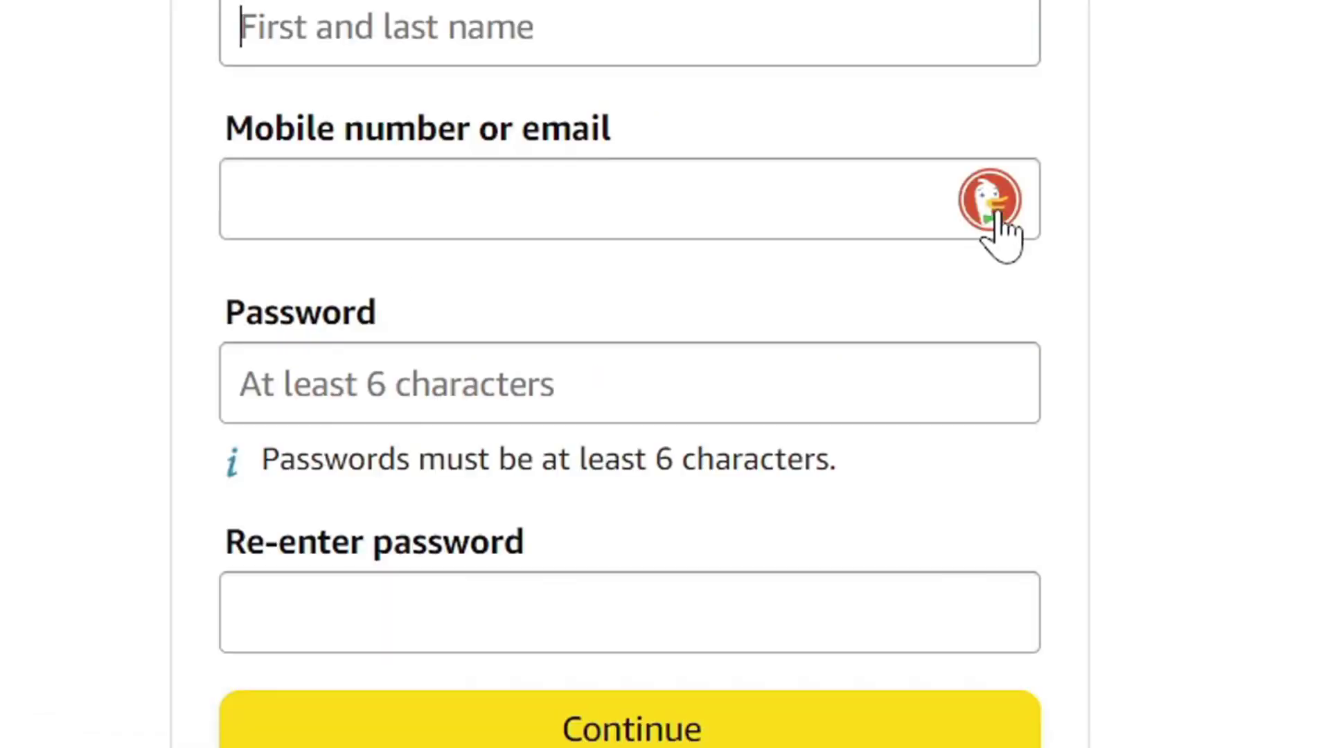
Fill Amazon's Mobile number or email field with a newly generated private Duck Address
click(801, 243)
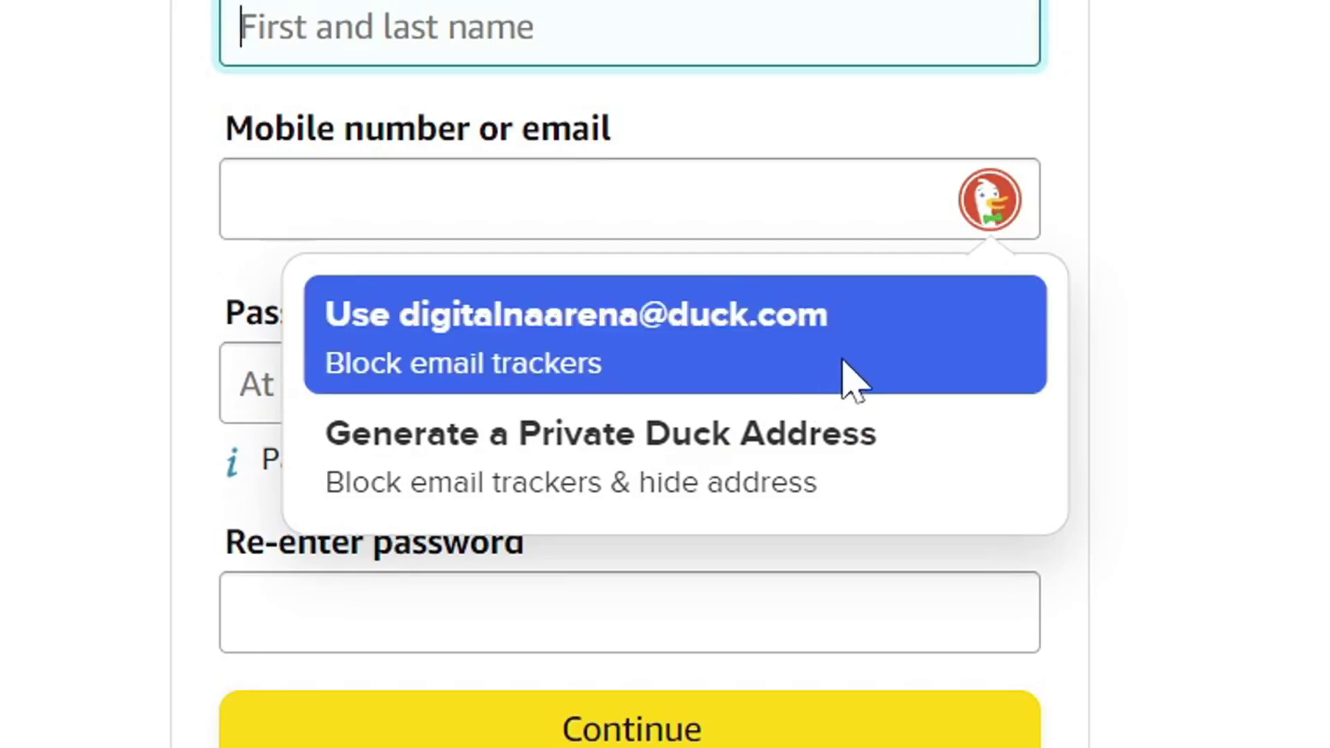
click(696, 466)
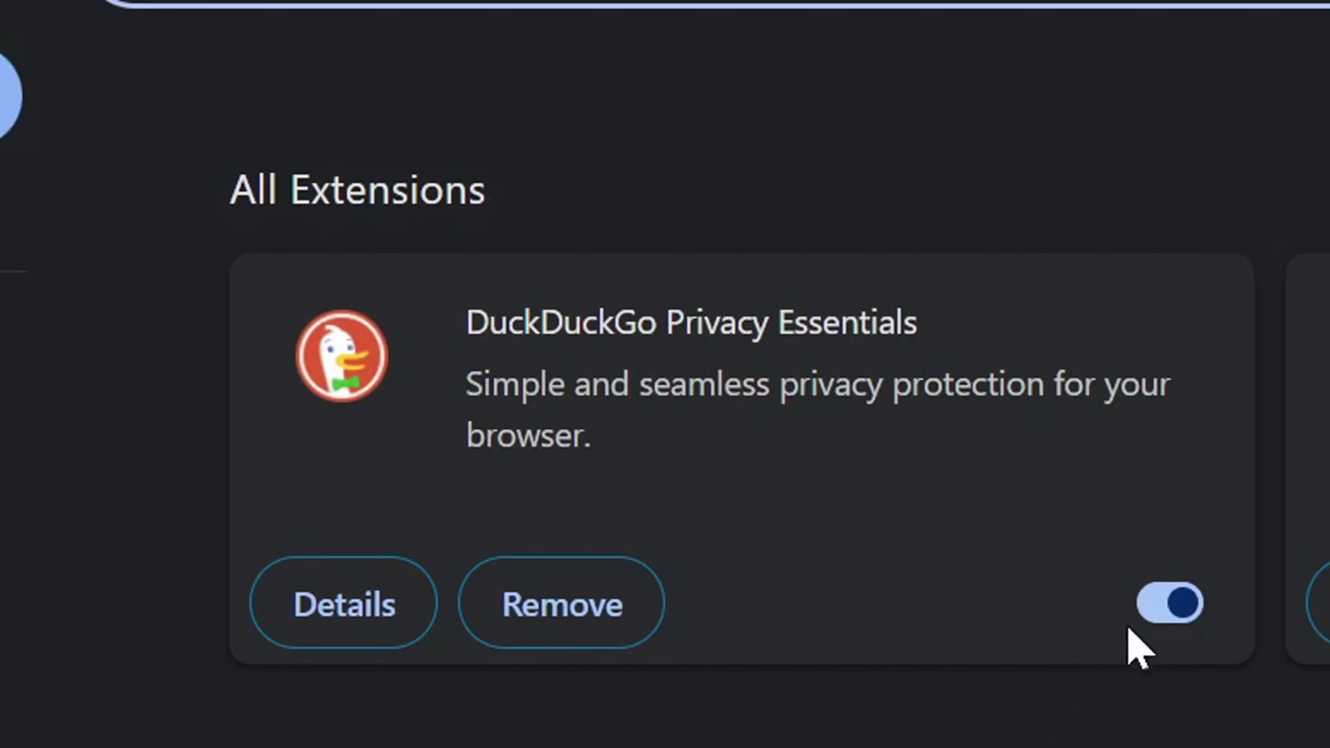
Switch off the DuckDuckGo Privacy Essentials toggle on Brave's Extensions page
click(1149, 610)
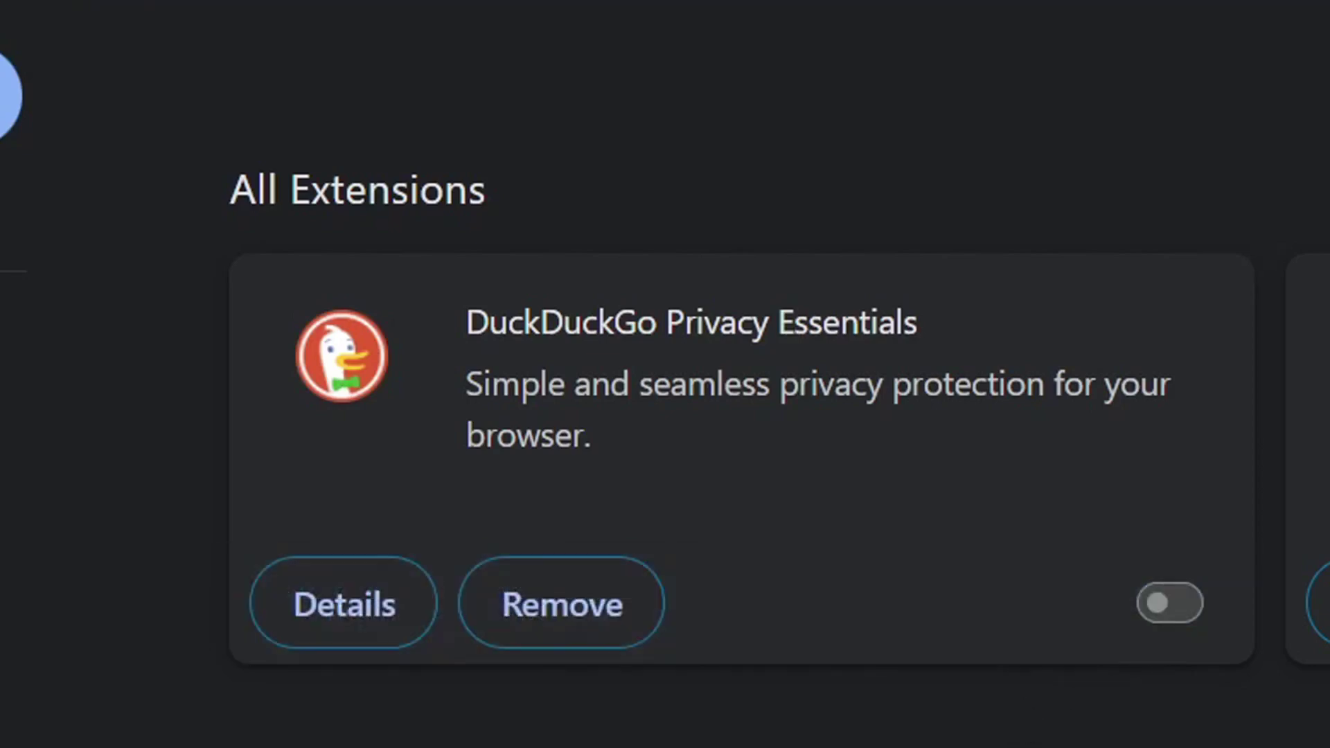